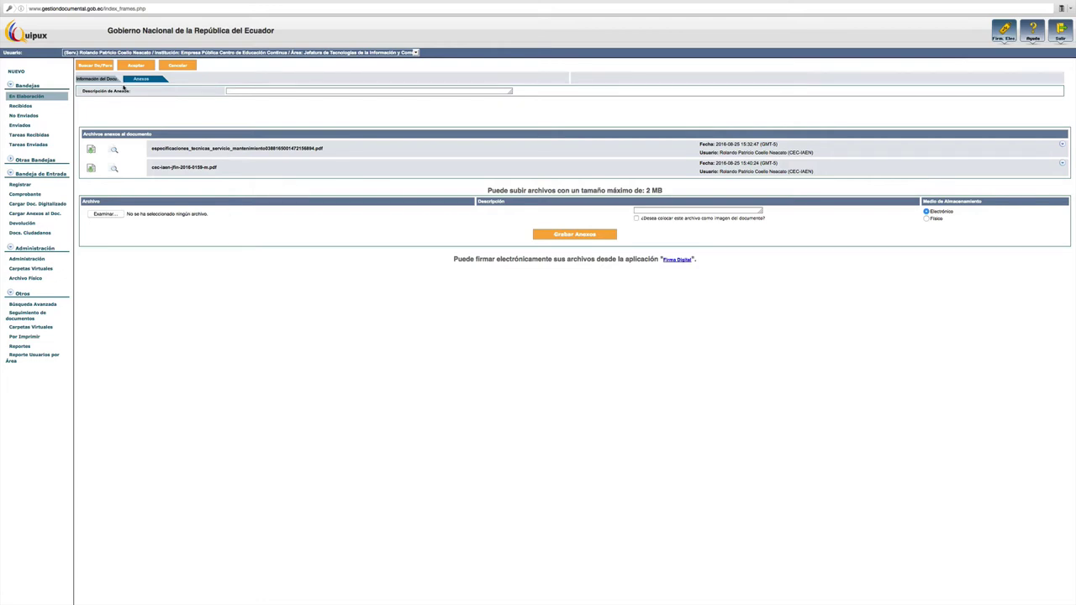
Return to the document information, accept the registered document with its attachments, and close the receipt printing window.
left_click(109, 80)
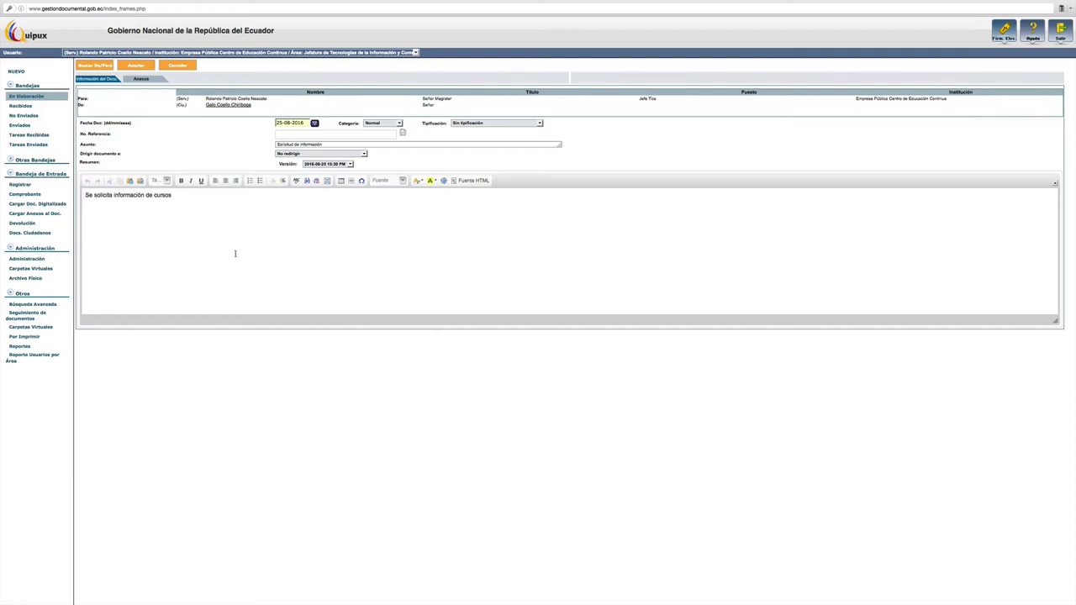
left_click(148, 70)
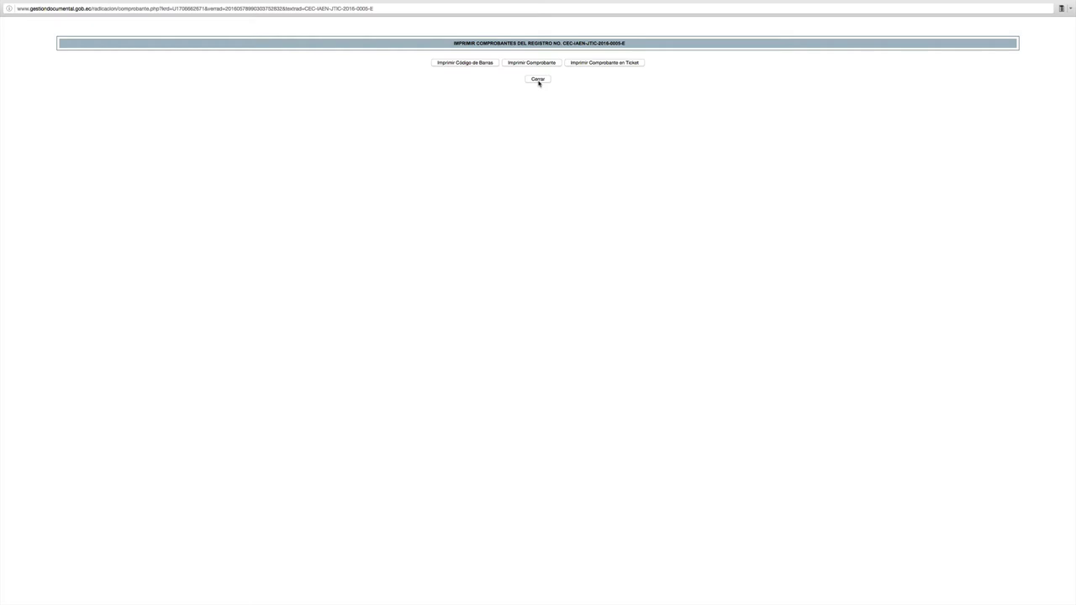
left_click(539, 82)
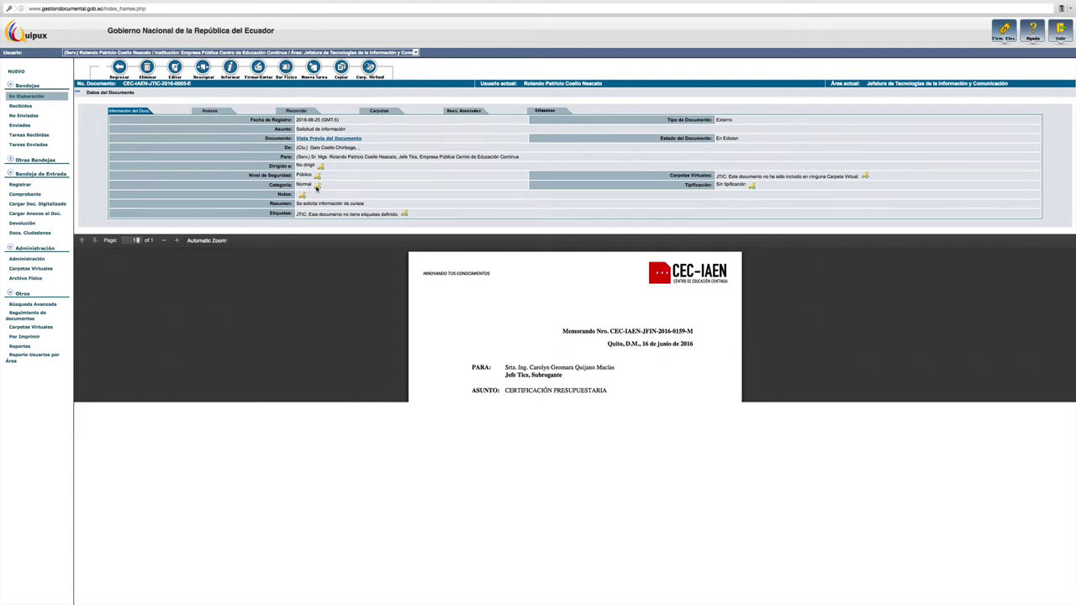
Examine the editing options for the document's category, notes and classification (Tipificación).
left_click(318, 187)
left_click(333, 185)
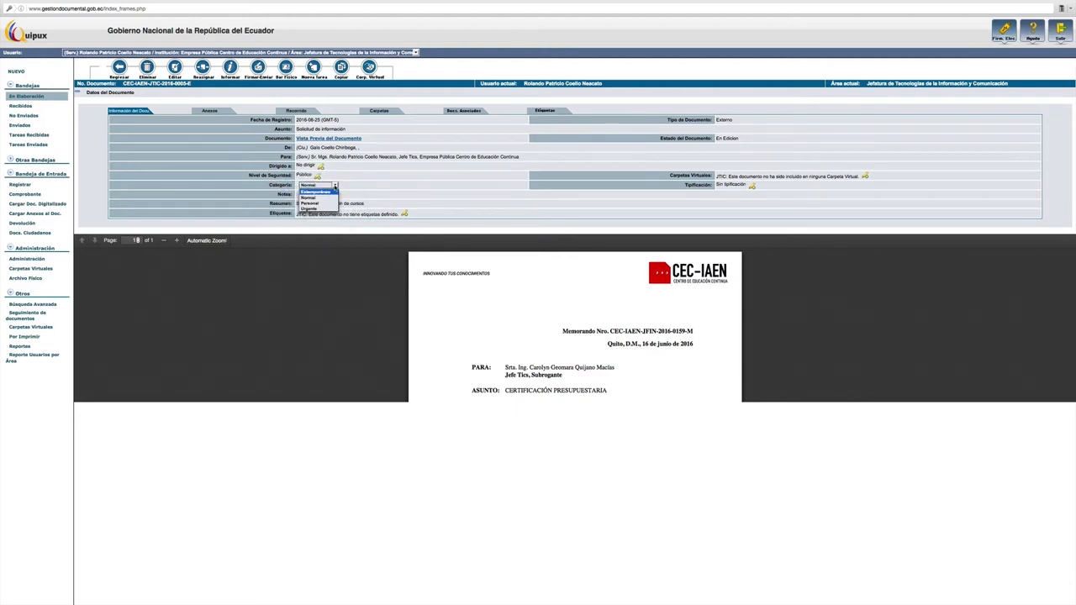
left_click(335, 187)
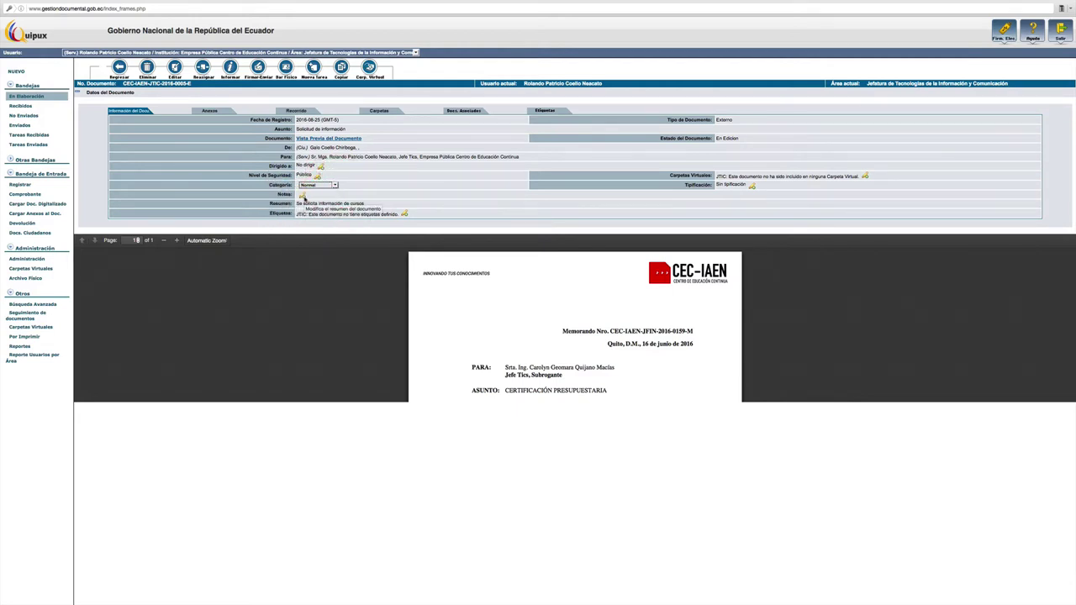
left_click(303, 196)
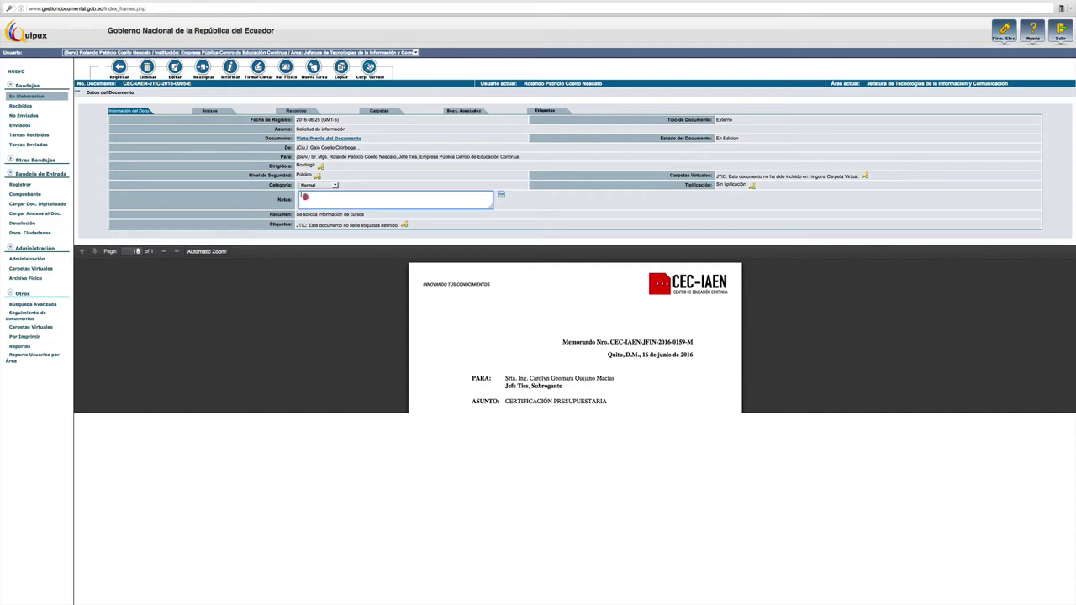
left_click(304, 196)
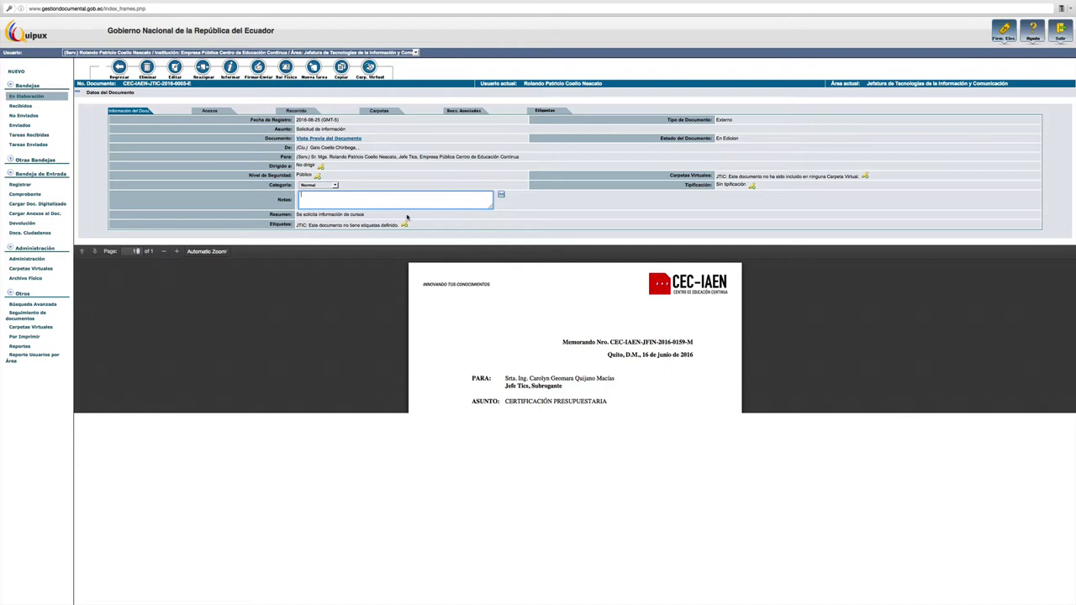
left_click(753, 186)
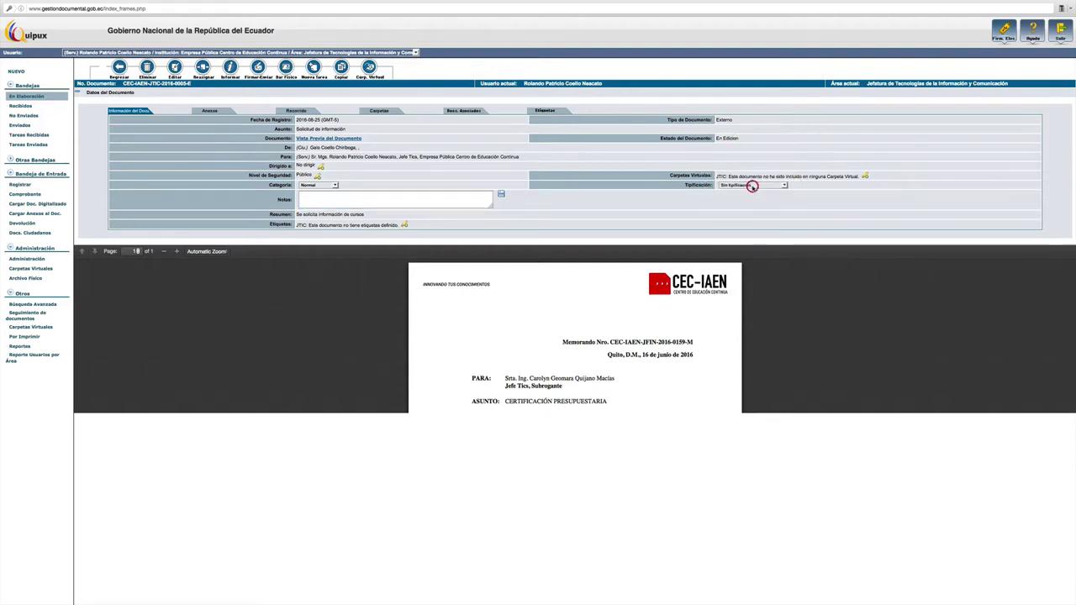
left_click(752, 185)
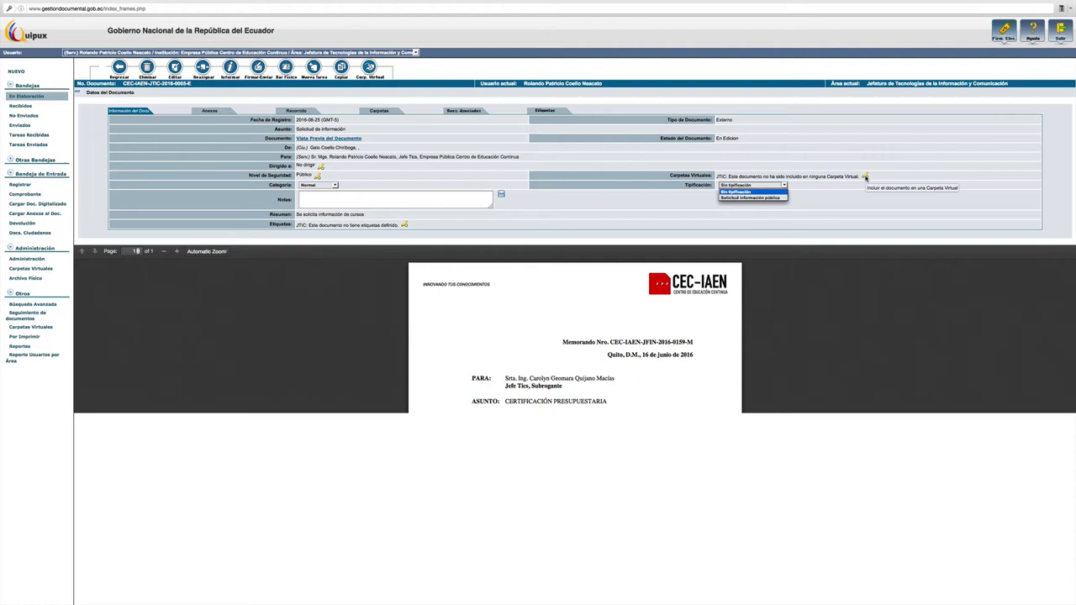
Examine the virtual folders available for including the document, and cancel the folder selection.
left_click(865, 178)
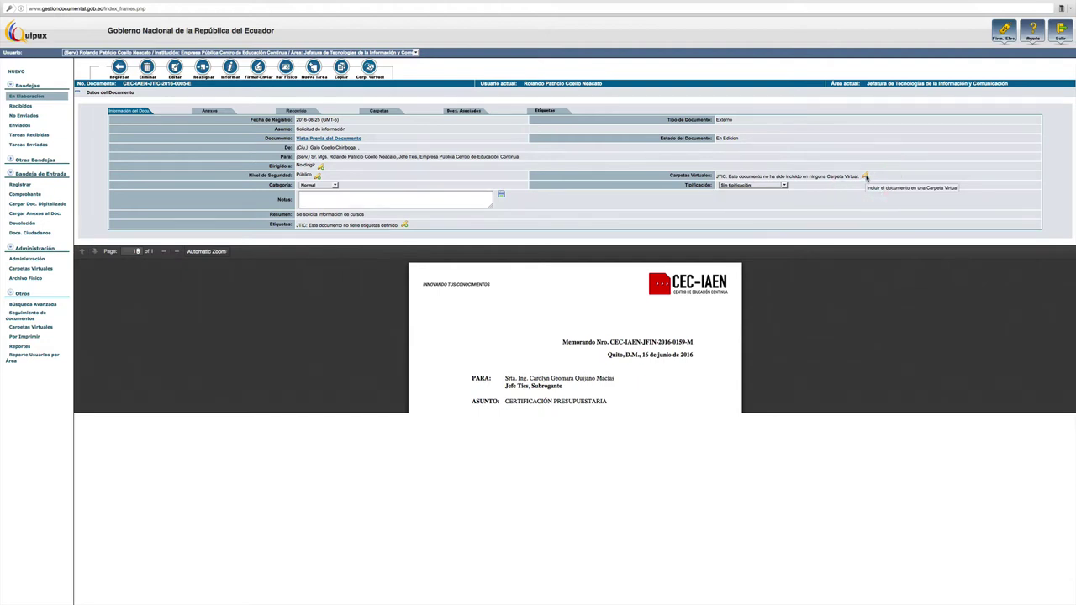
left_click(864, 177)
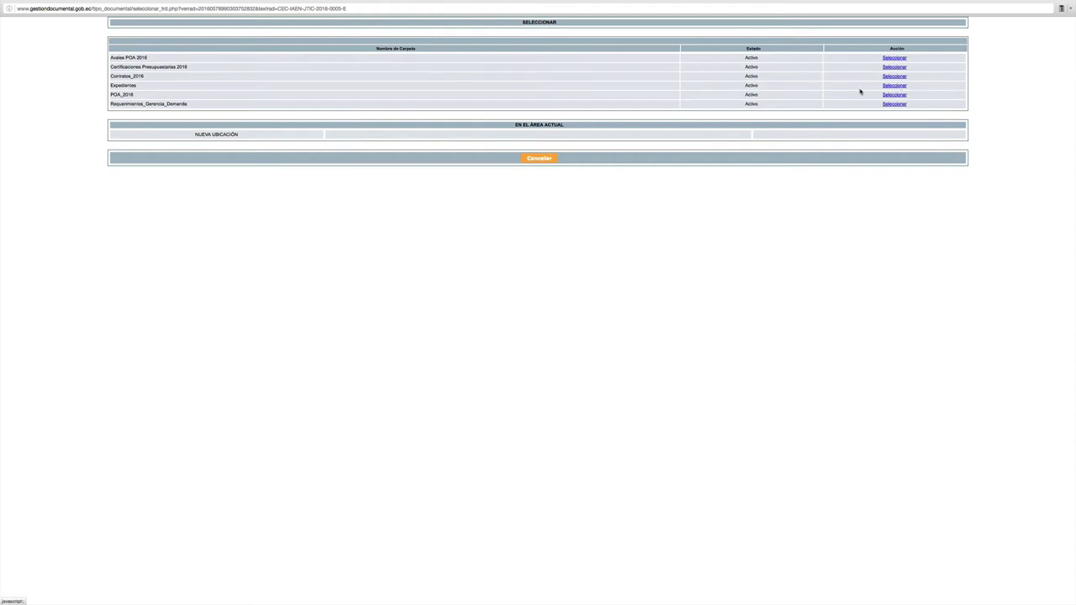
left_click(537, 161)
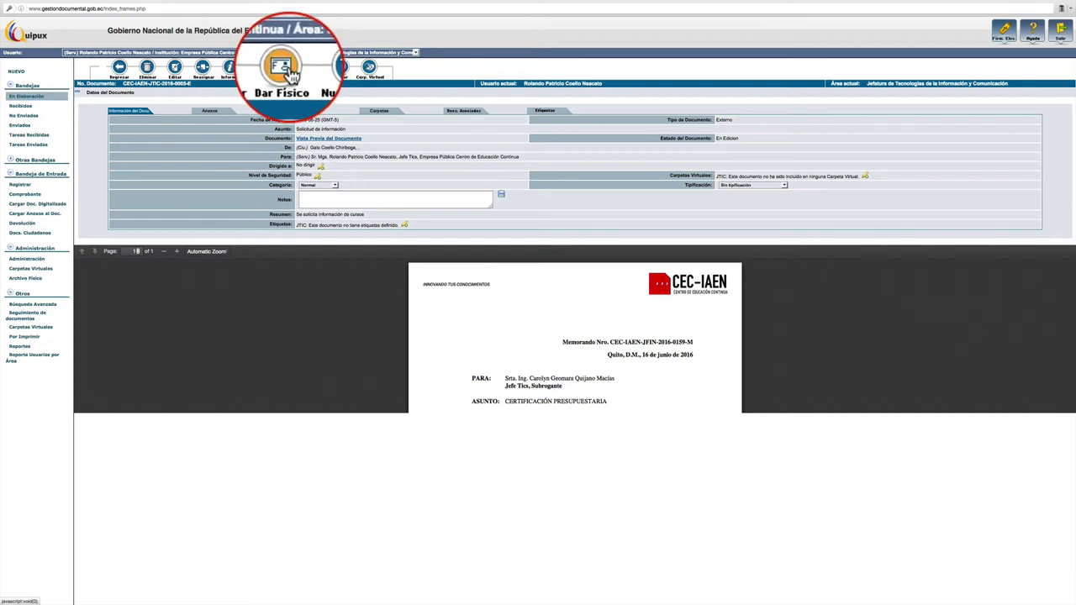
Examine the area, user and transfer-responsible fields of the Enviar Físico form, and return to the document without sending.
left_click(290, 71)
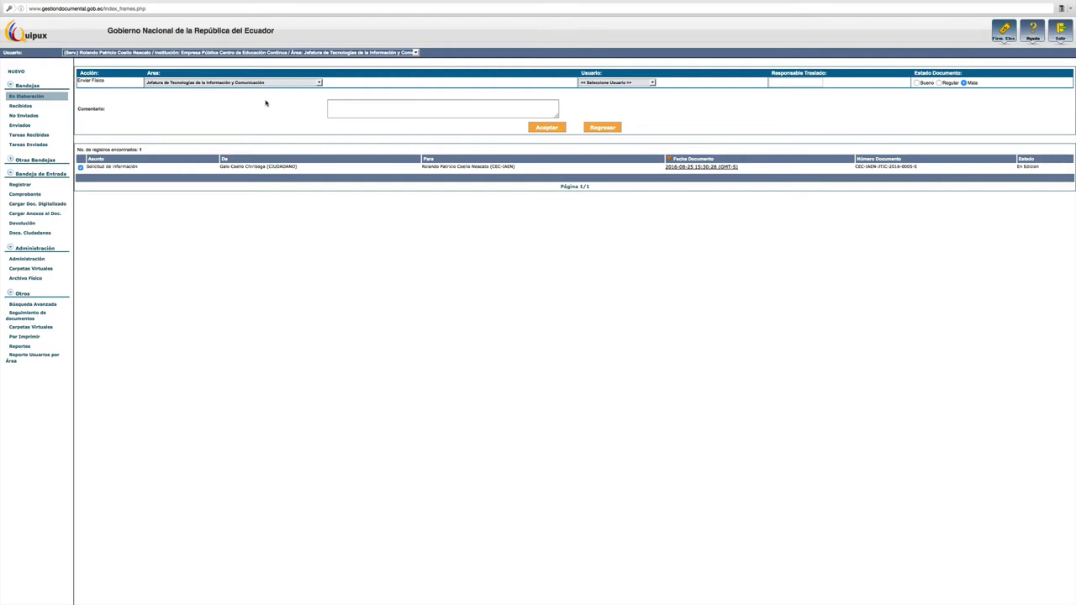
left_click(318, 84)
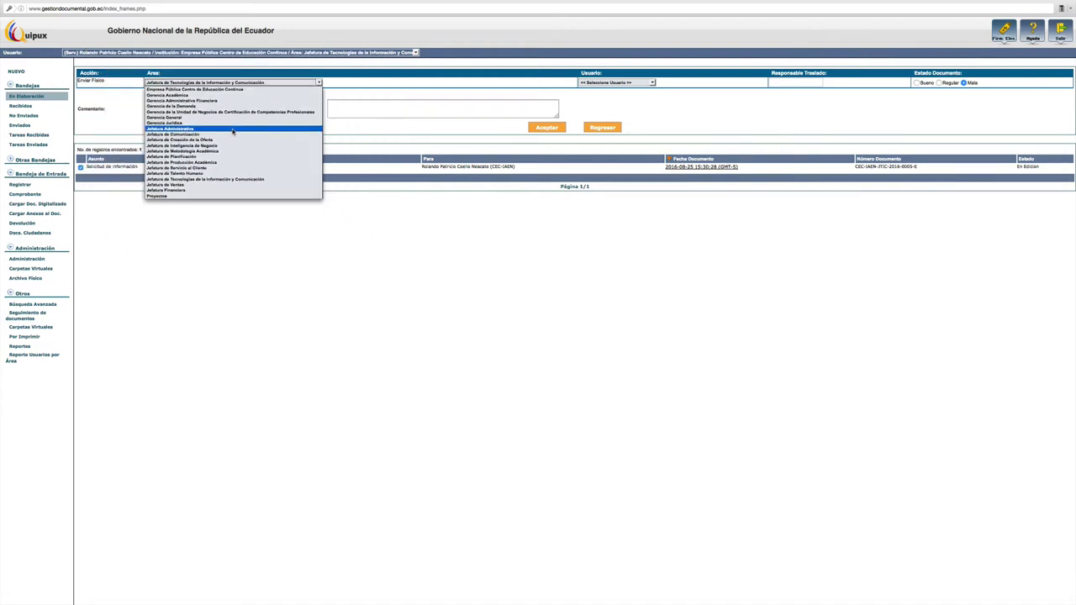
left_click(403, 85)
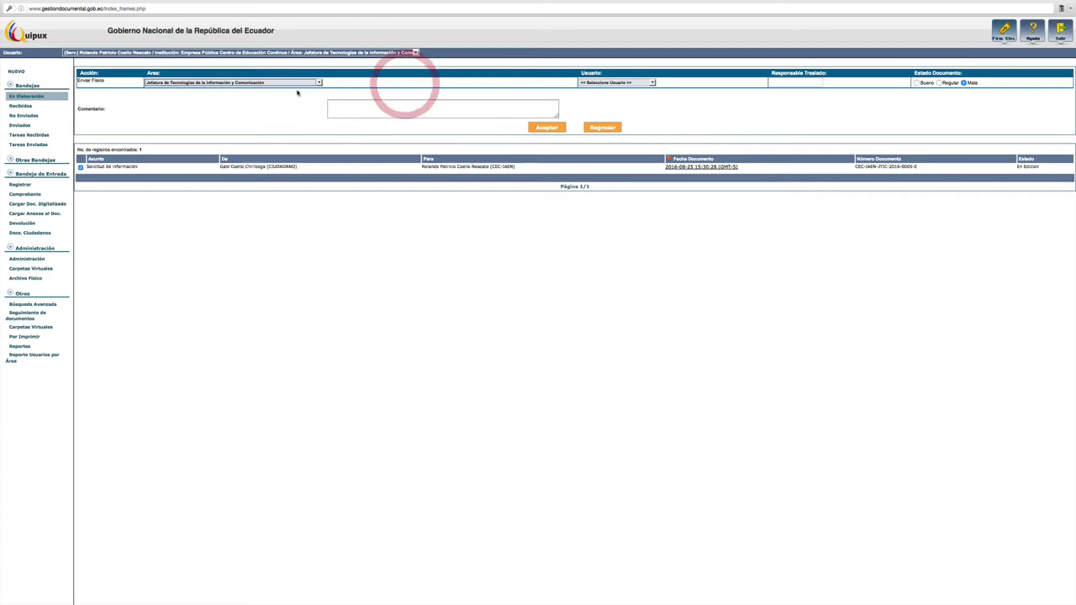
left_click(622, 83)
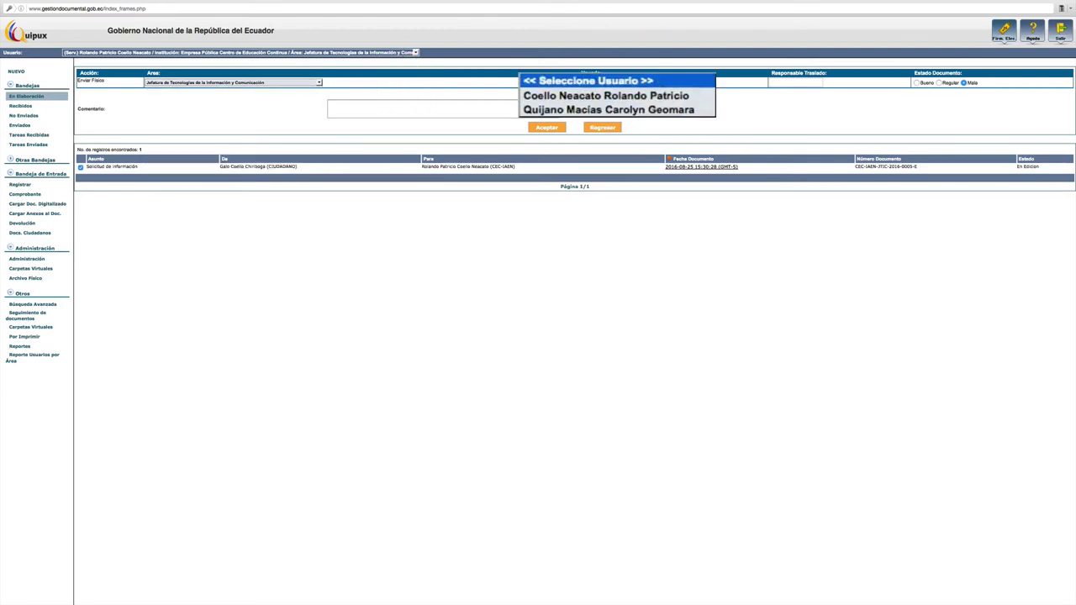
left_click(667, 96)
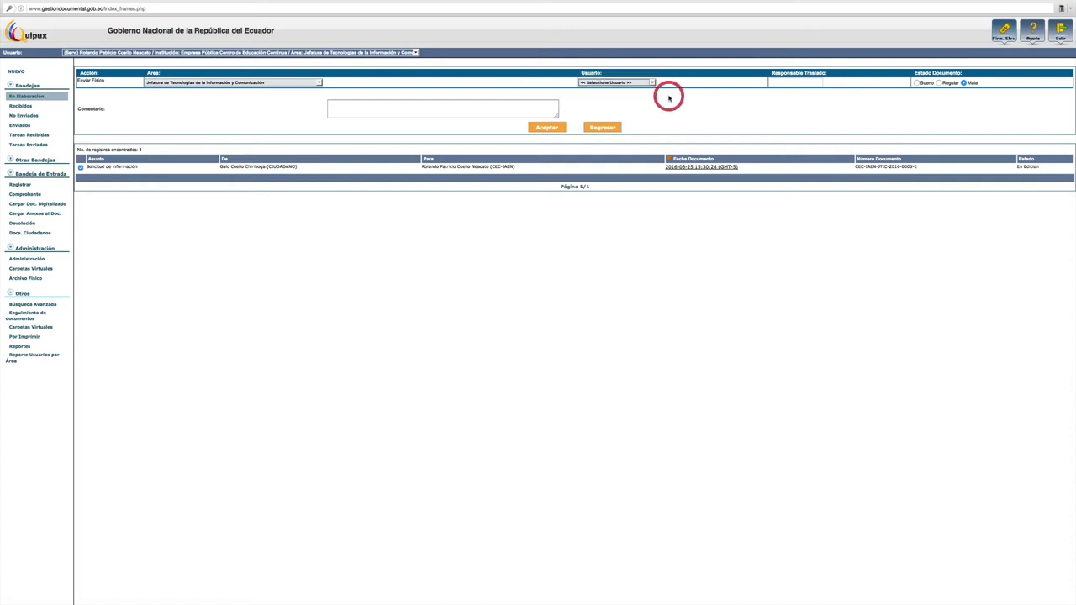
left_click(629, 83)
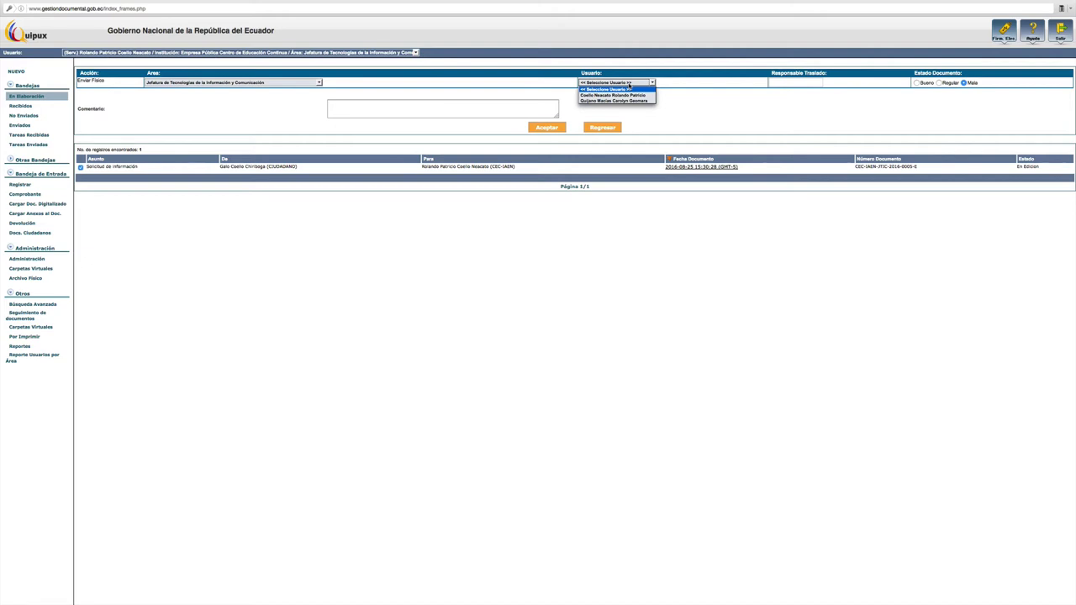
left_click(670, 110)
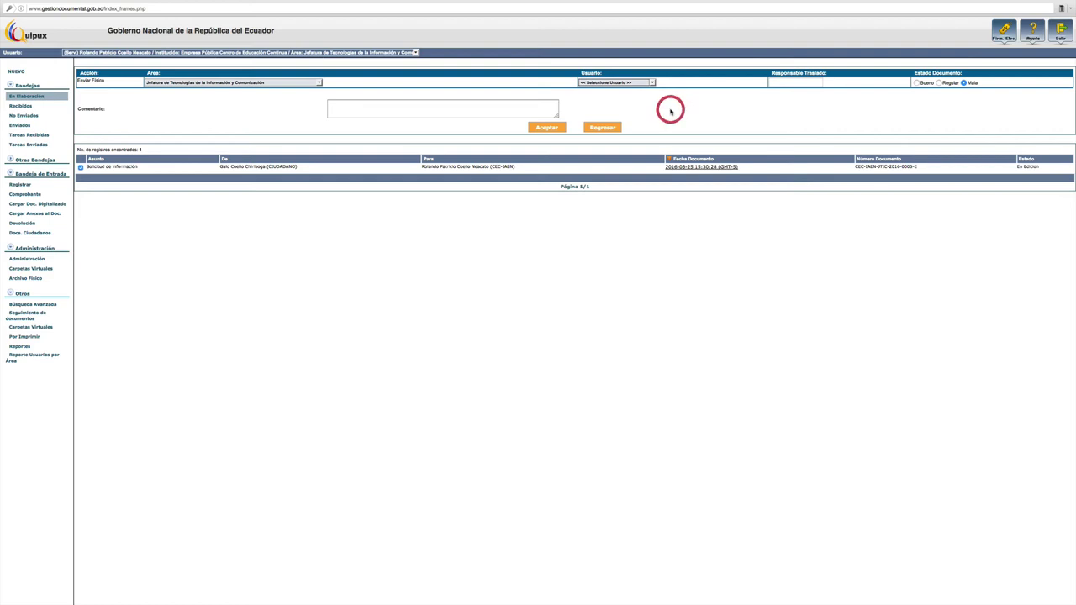
left_click(786, 83)
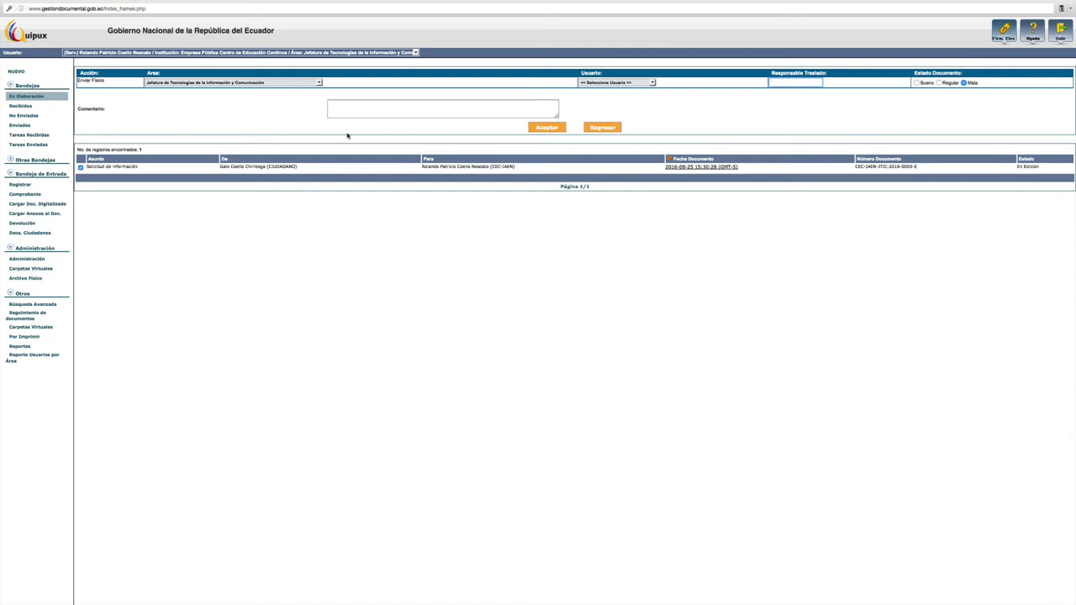
left_click(598, 128)
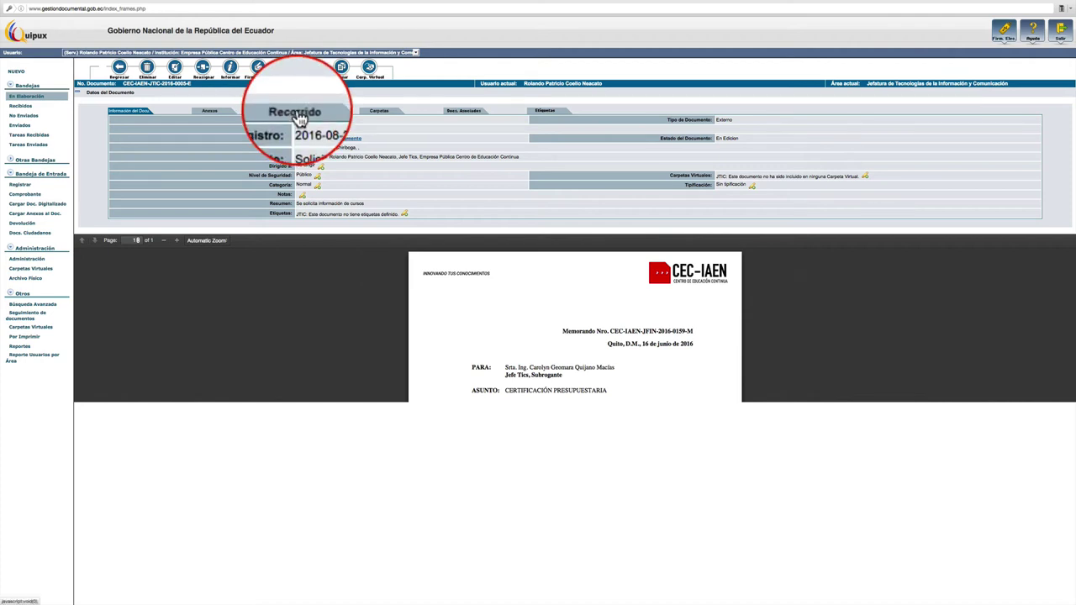
Review the document's action history and its virtual folder inclusion options, and cancel the folder selection.
left_click(297, 112)
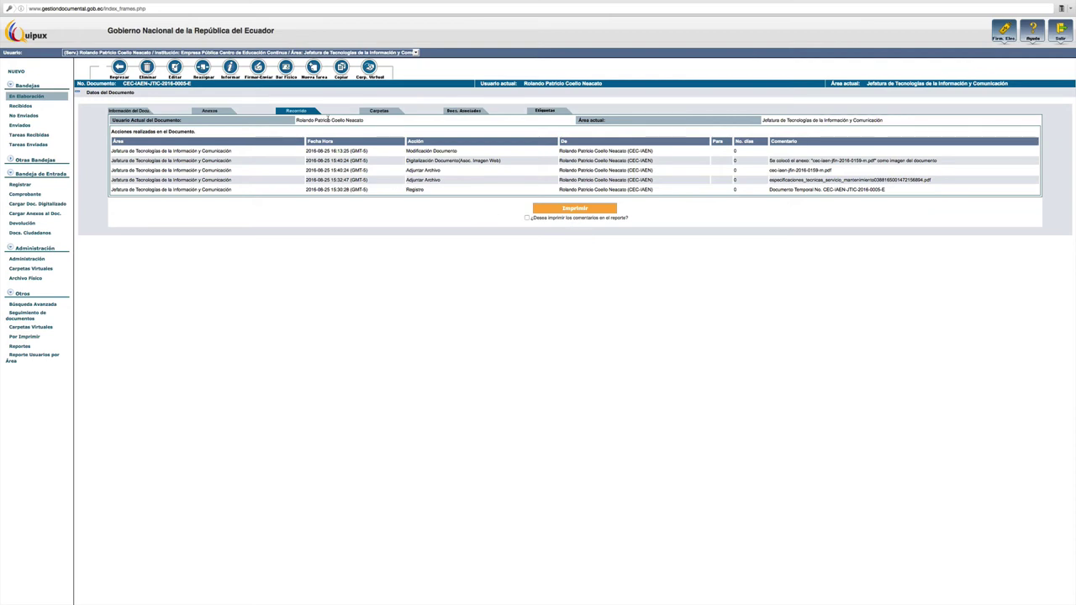
left_click(376, 113)
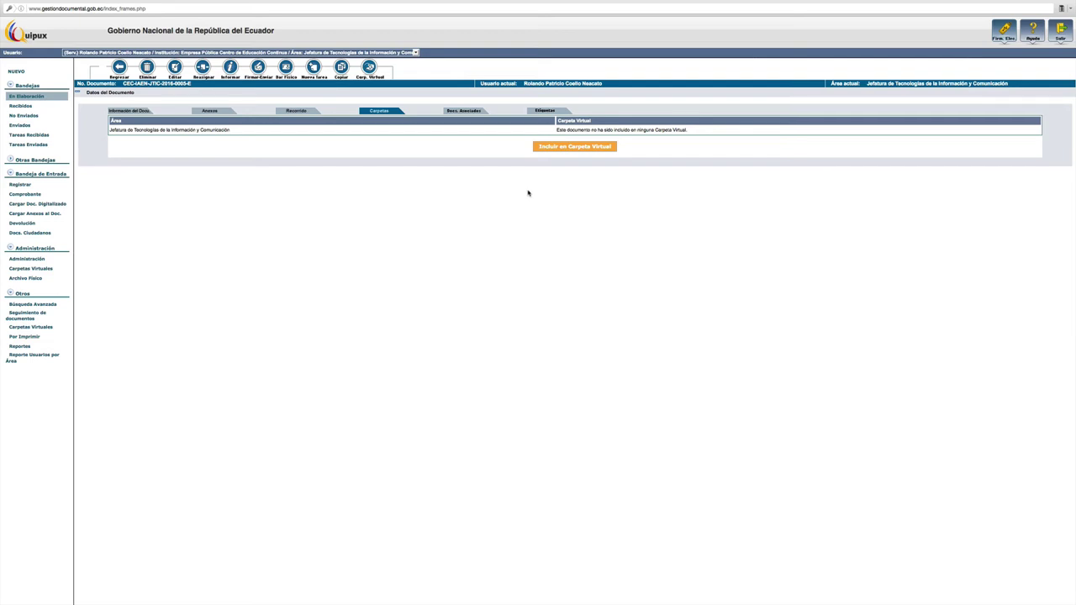
left_click(569, 147)
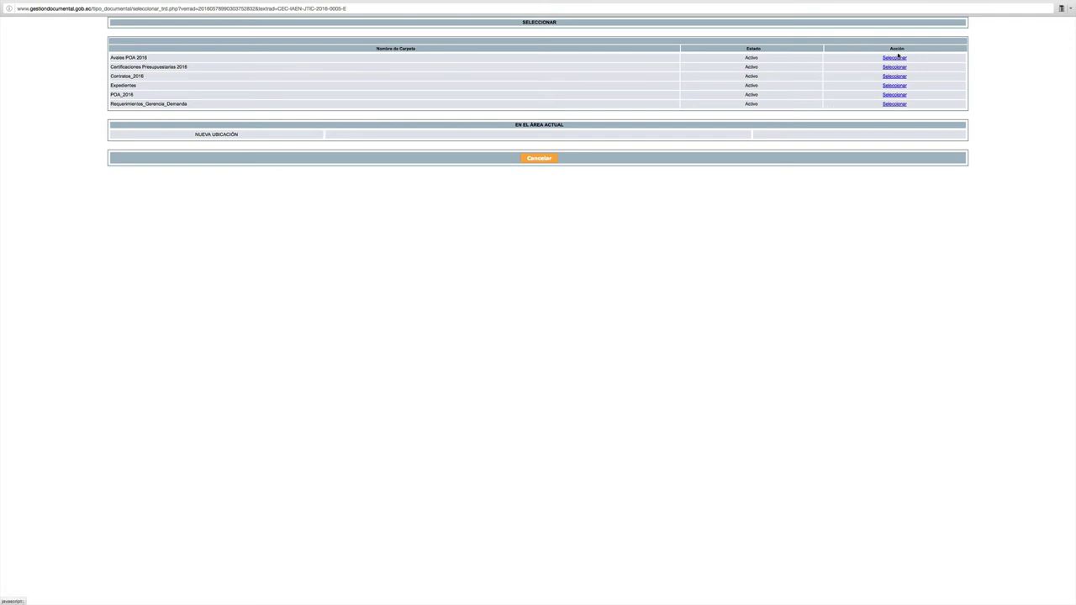
left_click(539, 159)
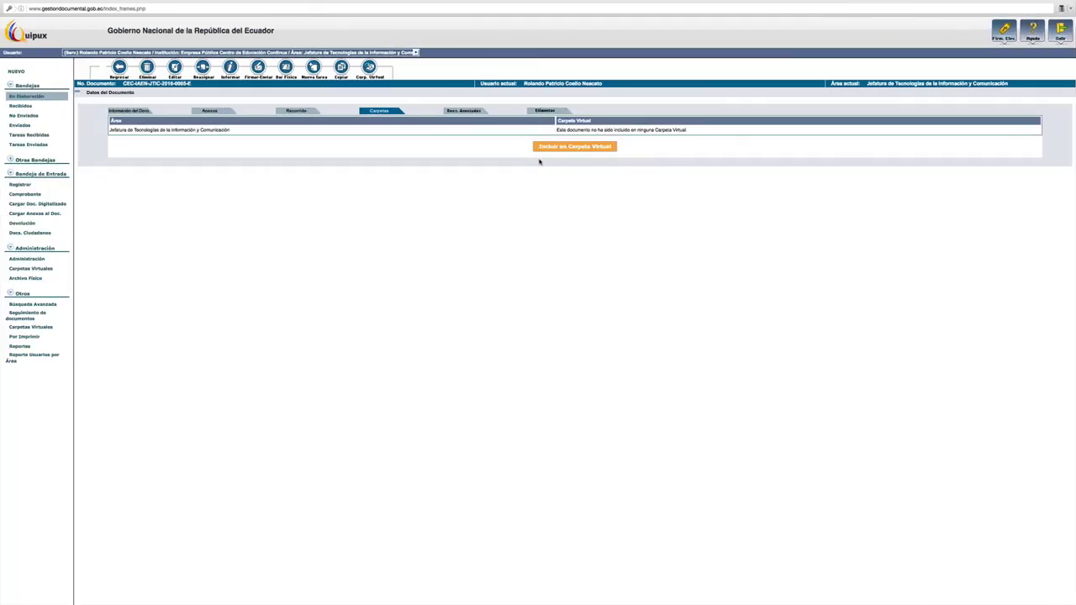
Examine the document search and year options for associating related documents, and cancel the association.
left_click(458, 116)
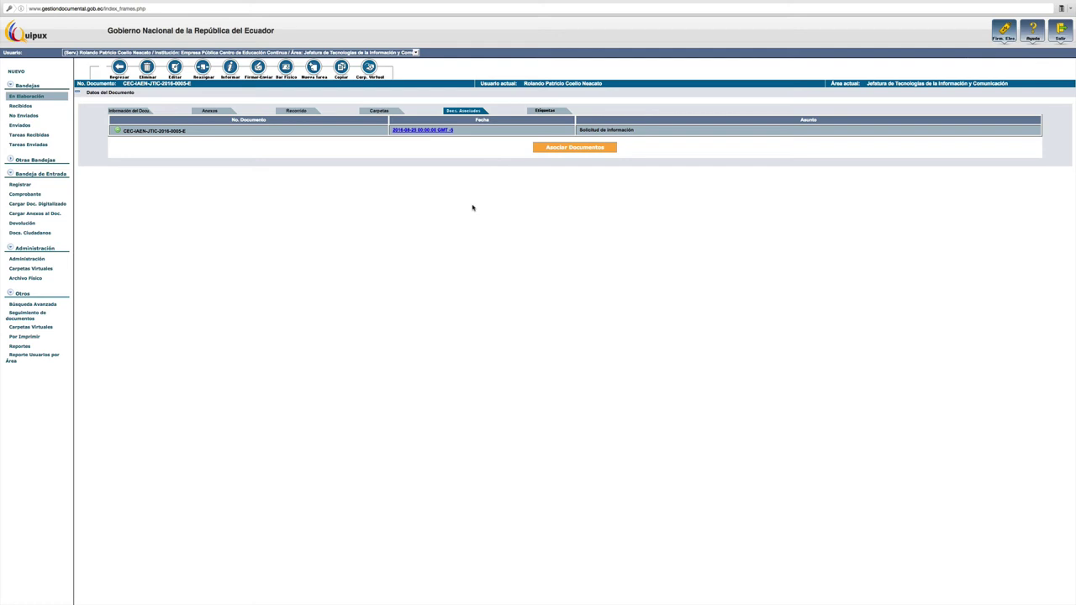
left_click(562, 148)
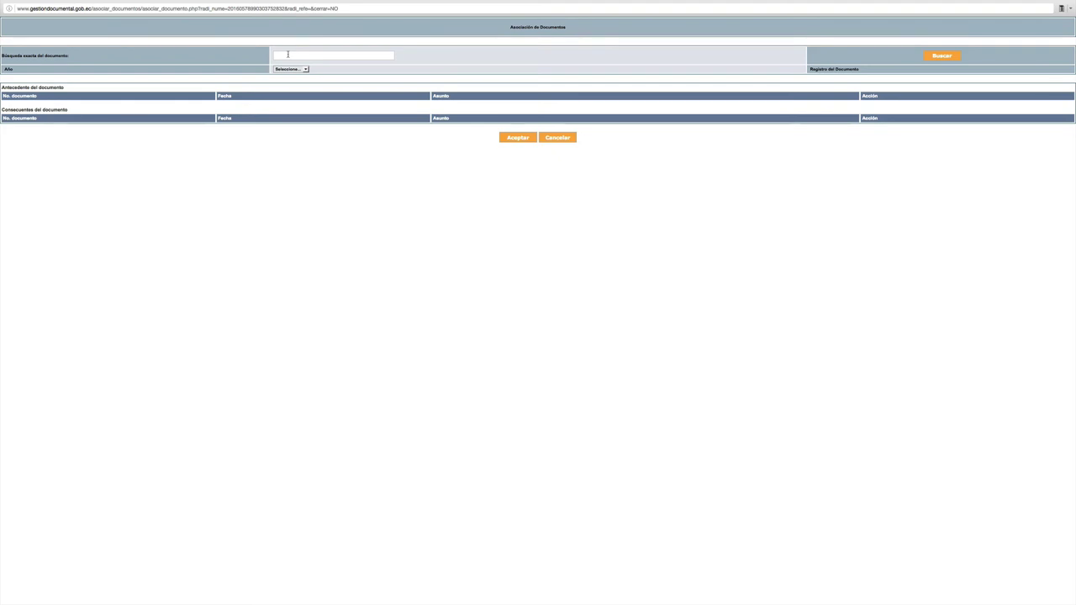
left_click(287, 53)
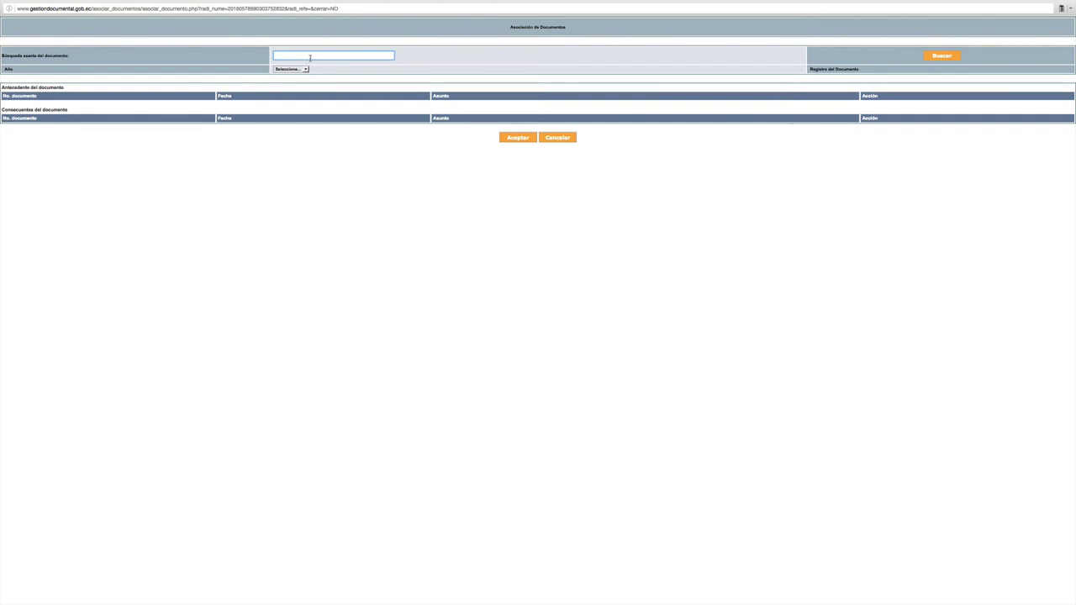
left_click(307, 69)
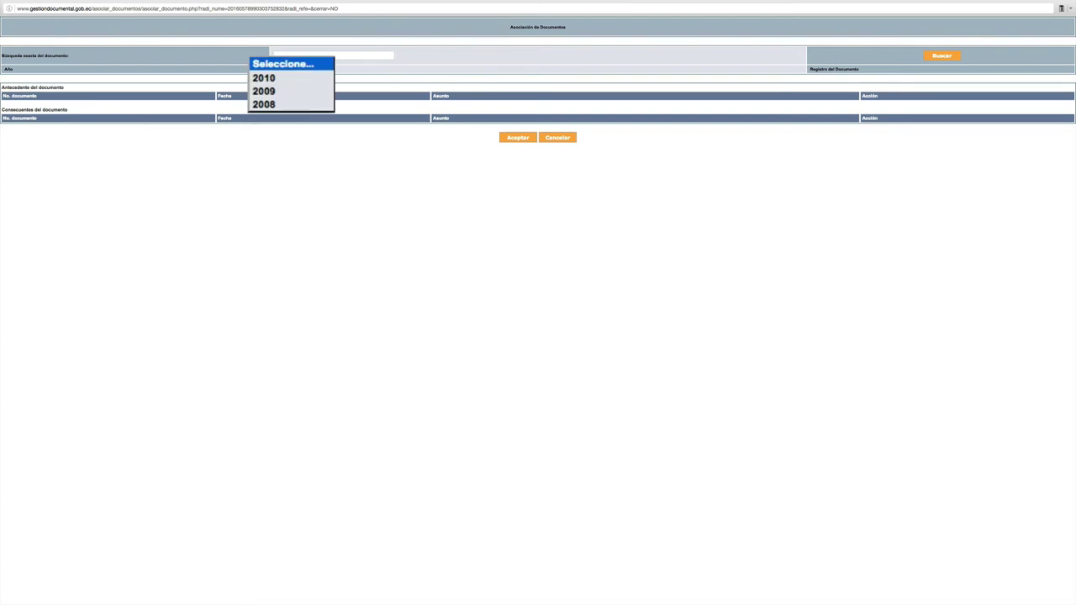
left_click(308, 67)
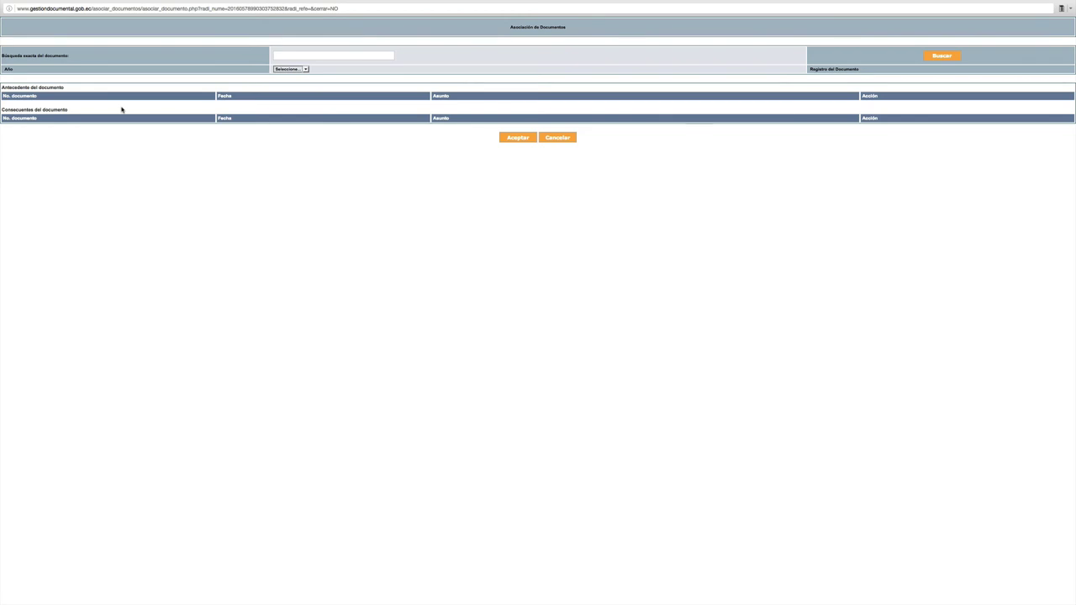
left_click(552, 138)
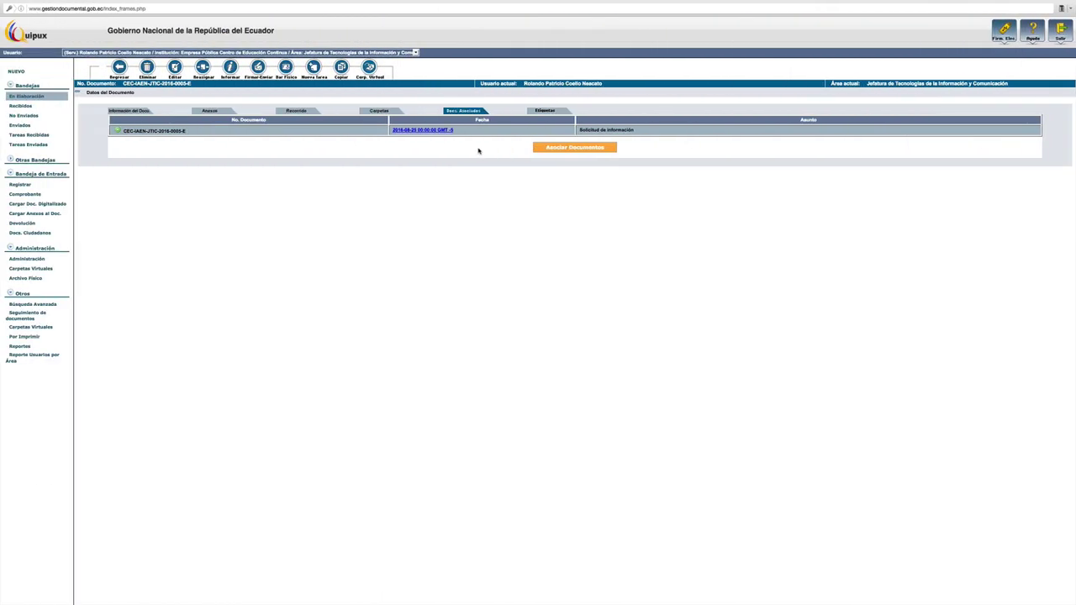
Examine the document's label definition options, including the label list and additional text, and return without saving.
left_click(544, 111)
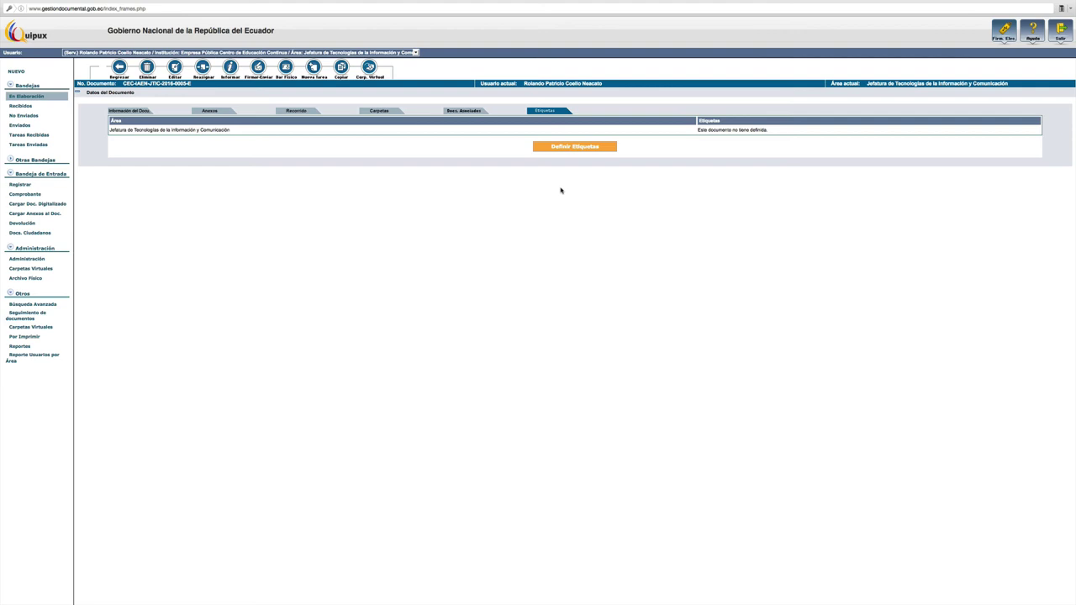
left_click(568, 148)
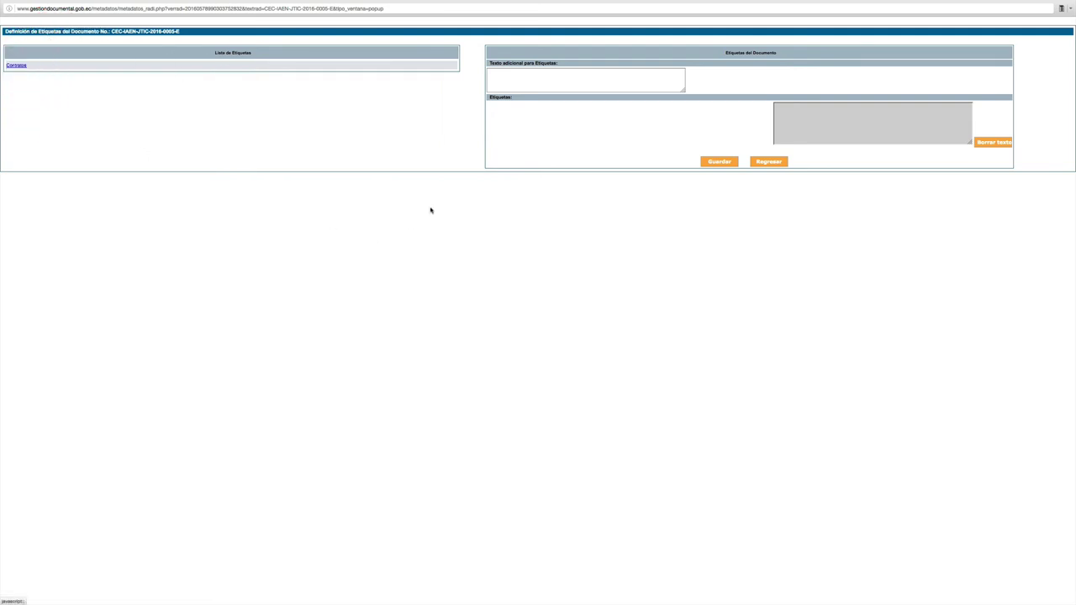
left_click(526, 79)
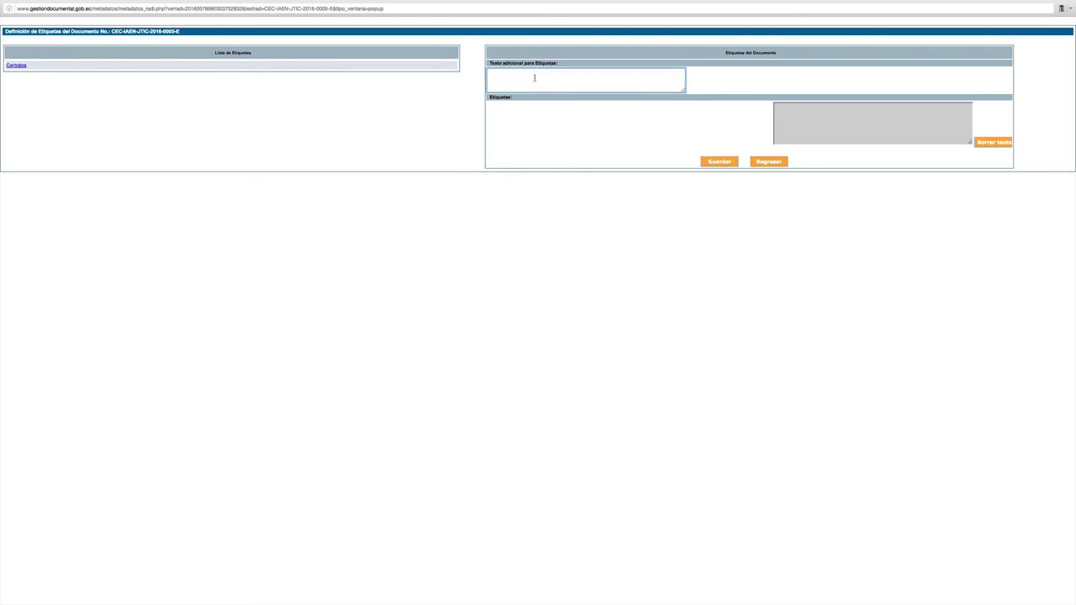
left_click(668, 141)
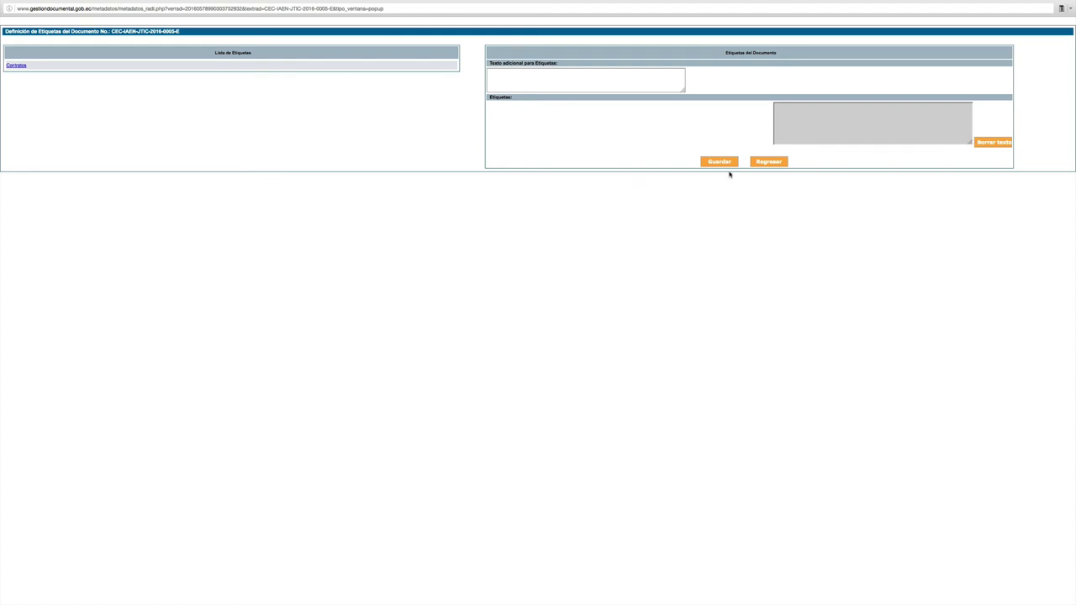
left_click(777, 164)
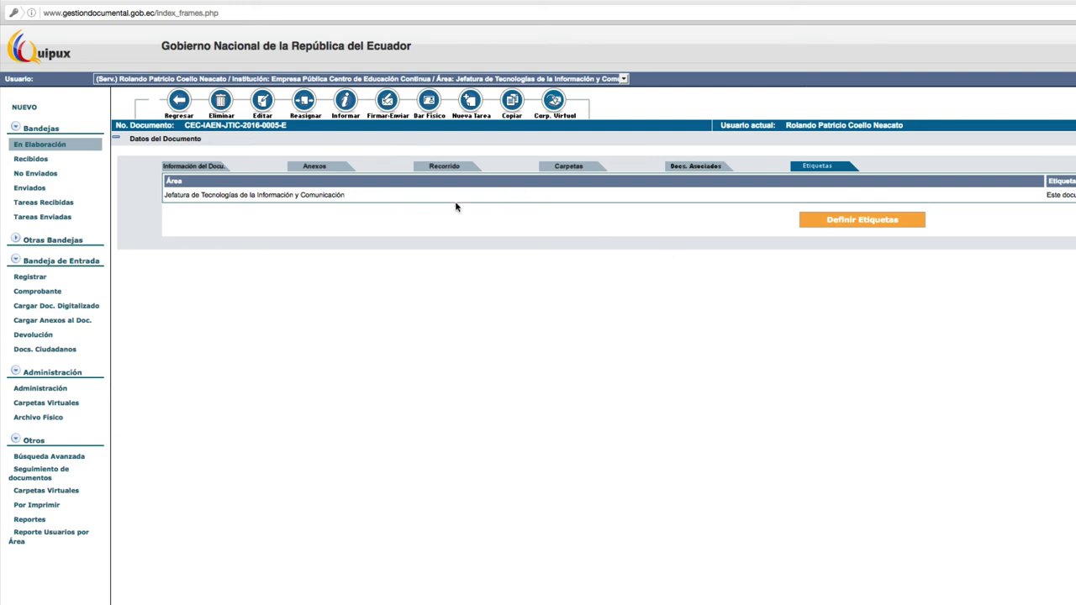
Sign and send the document from its general information view without a digital signature, and check the list of sent documents.
left_click(198, 166)
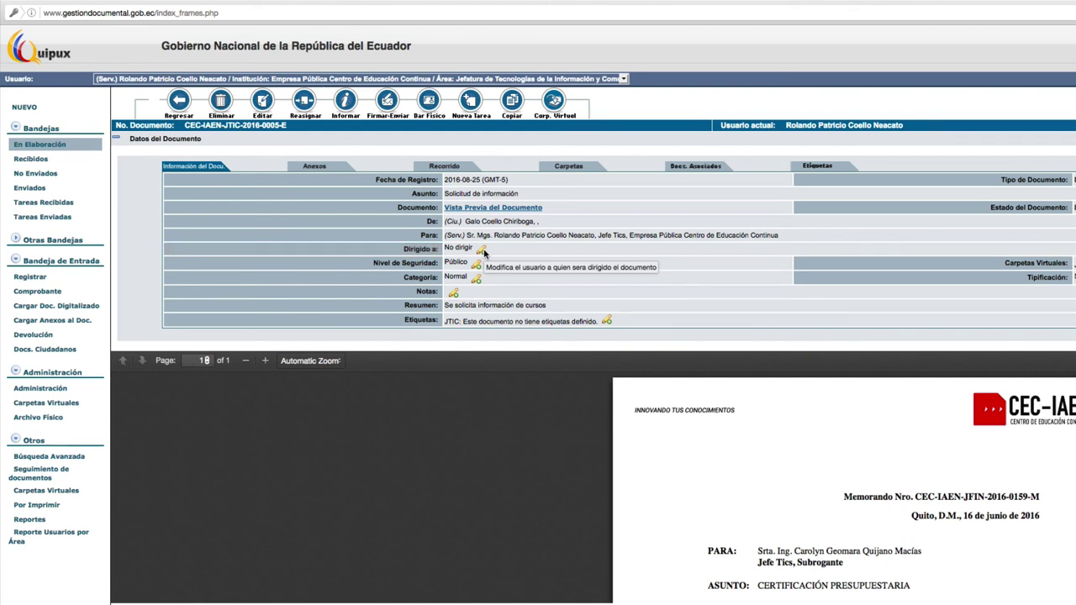
left_click(387, 101)
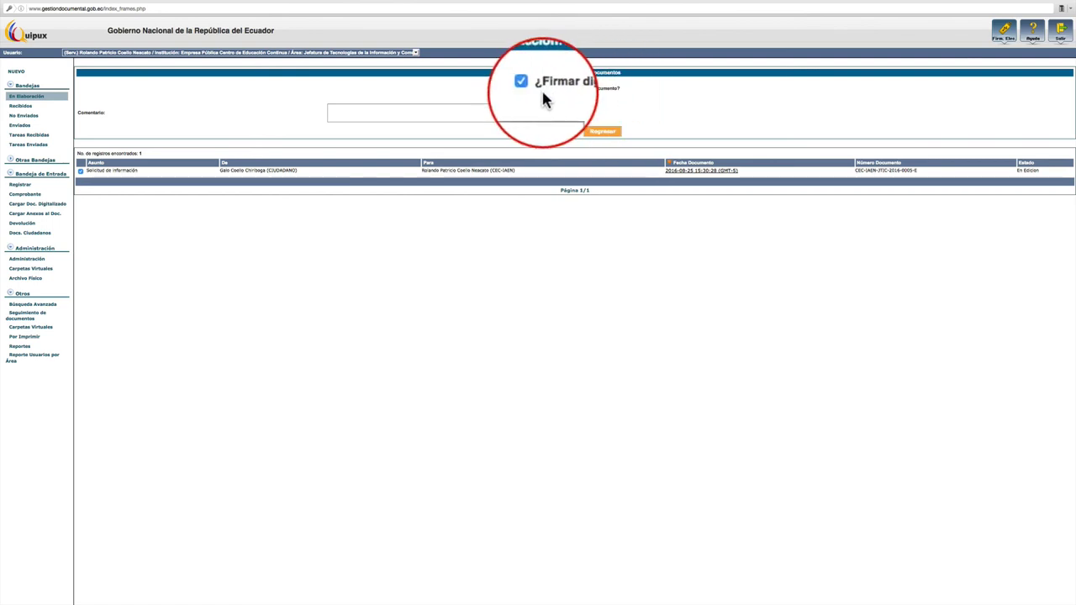
left_click(535, 88)
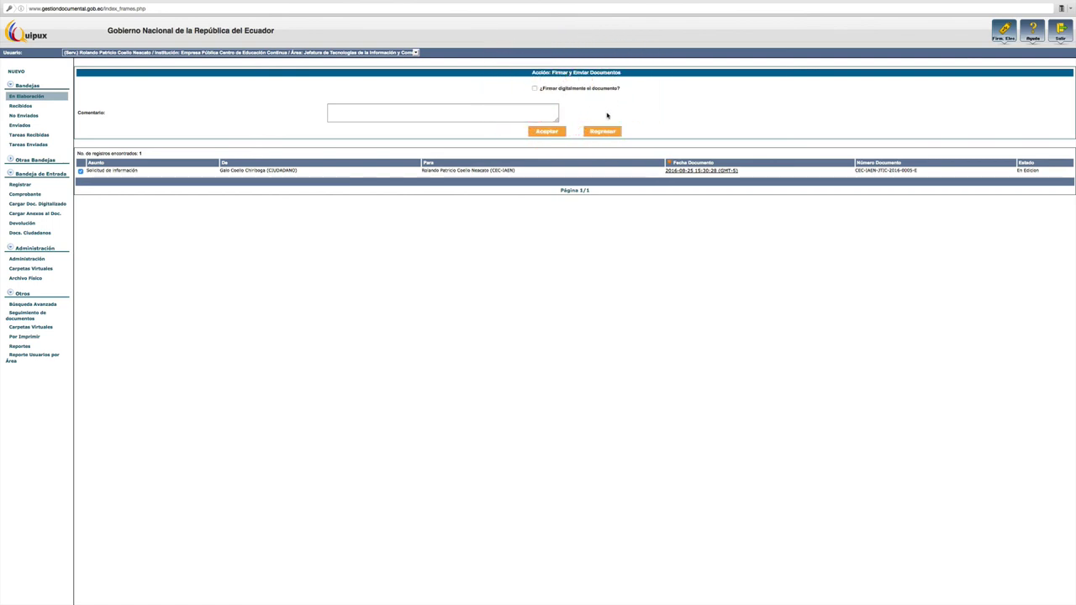
left_click(545, 132)
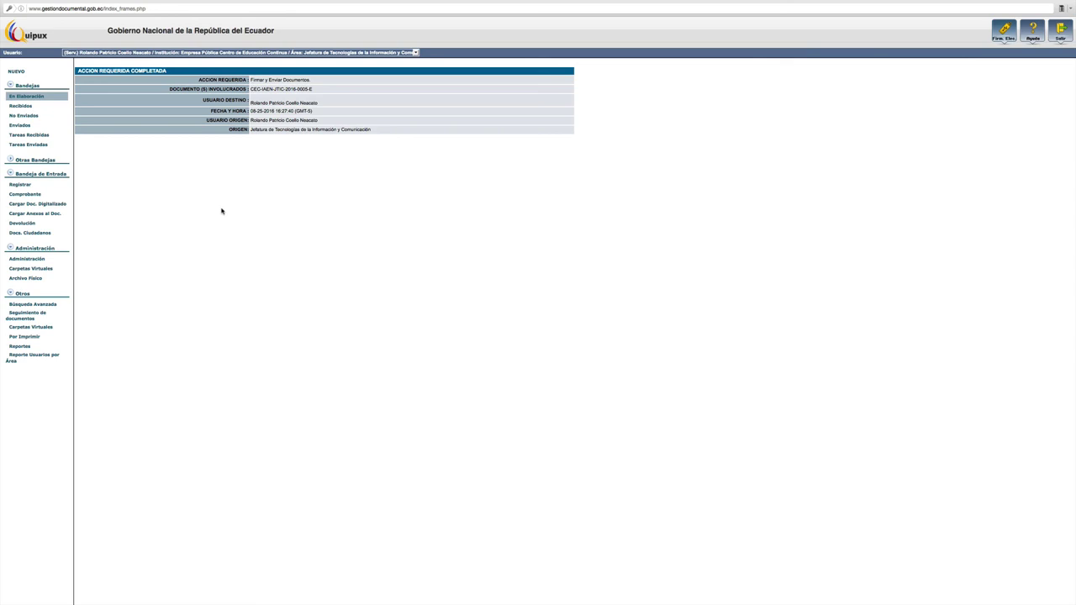
left_click(28, 125)
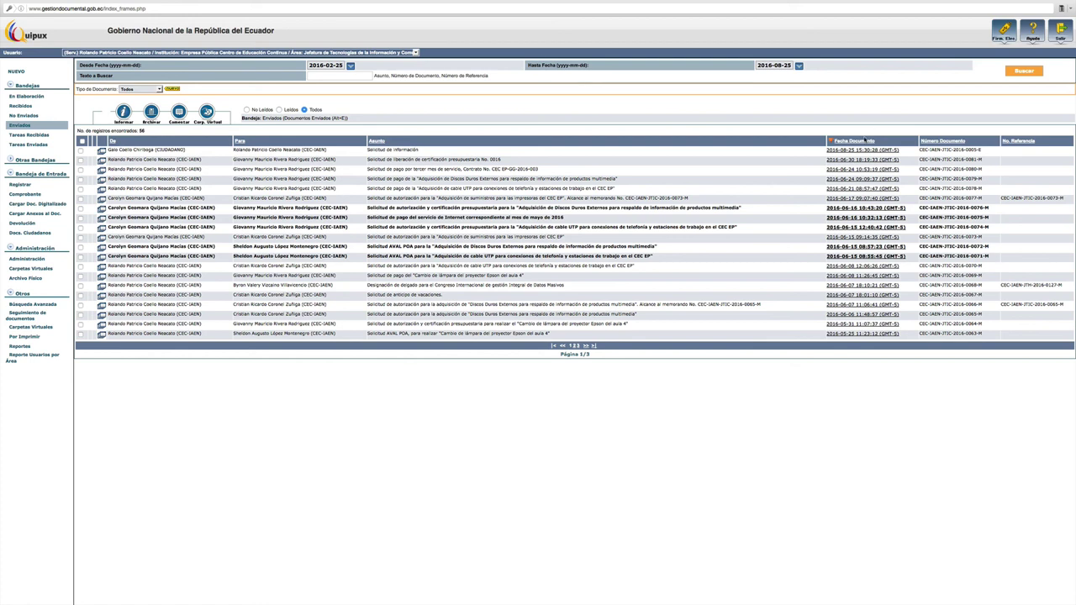